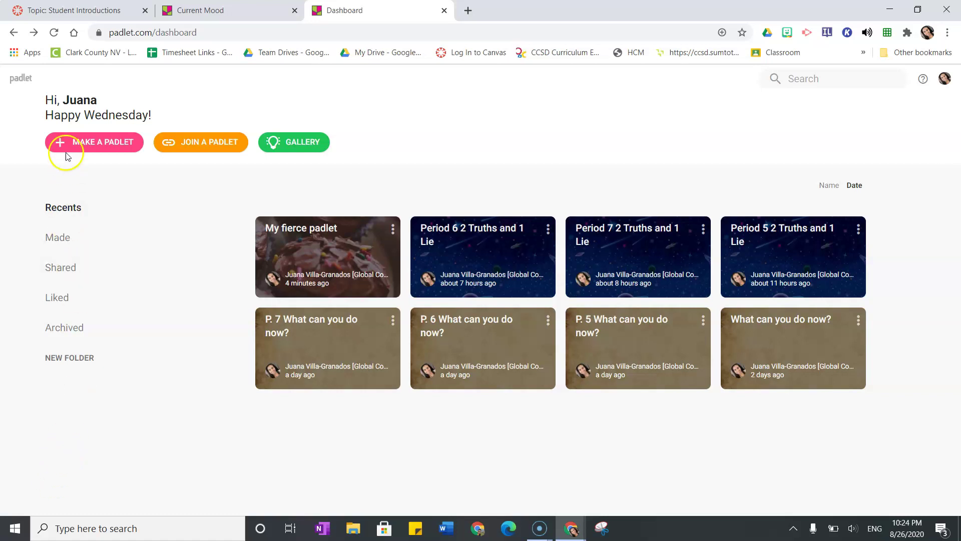
# Make a new padlet with the Wall layout after browsing the available templates.
pyautogui.click(105, 143)
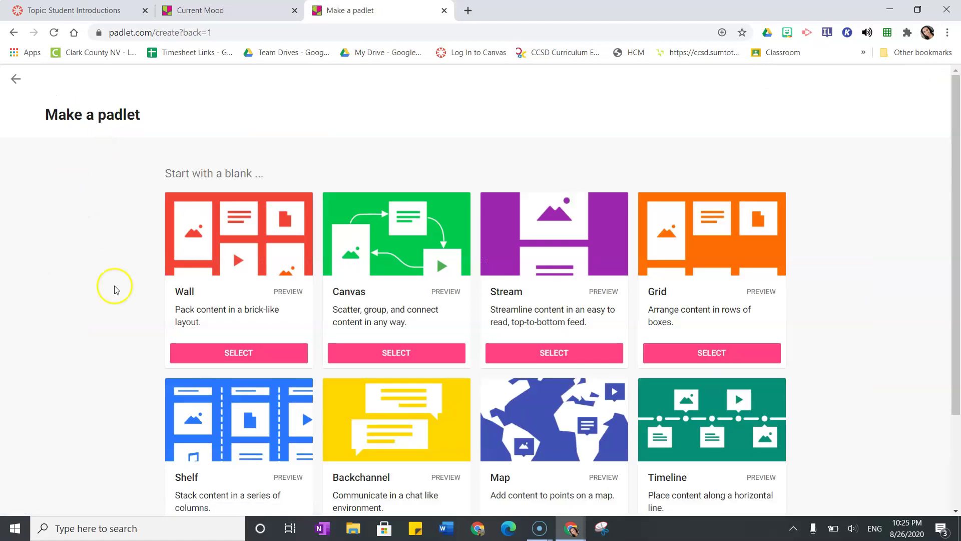
pyautogui.scroll(-3, 636, 245)
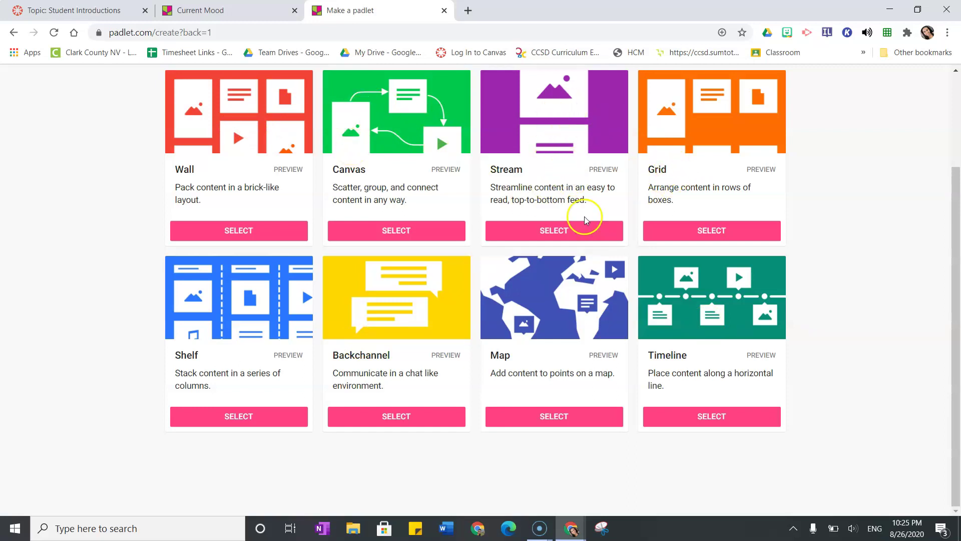
pyautogui.scroll(3, 390, 346)
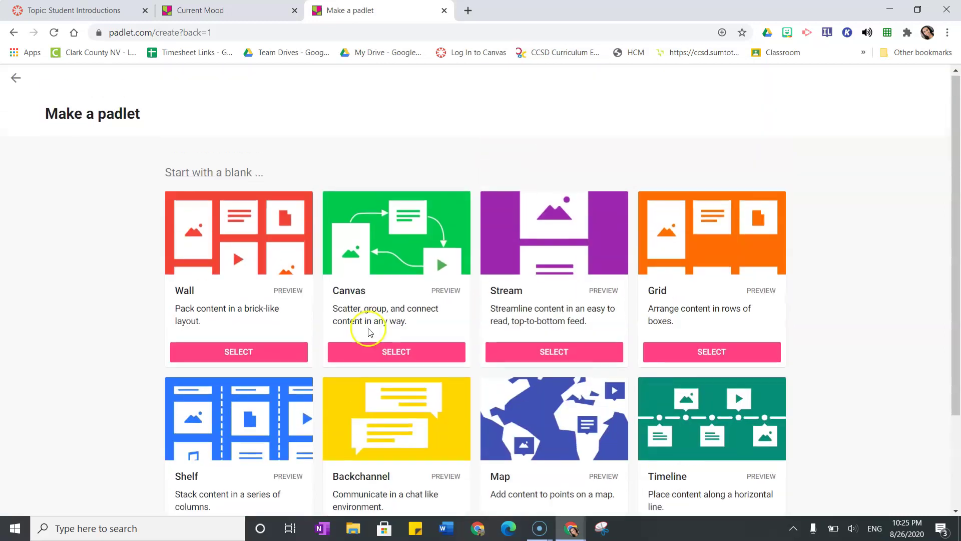
pyautogui.click(216, 351)
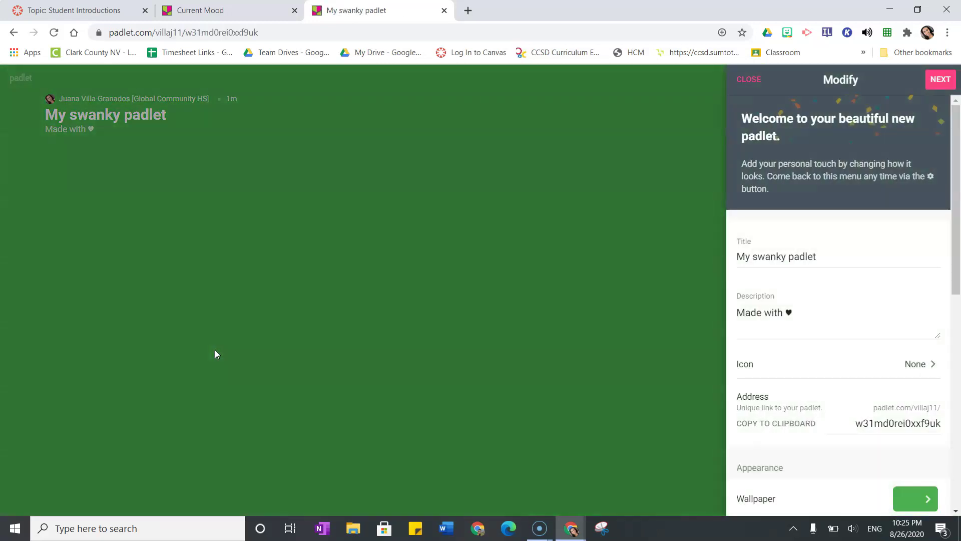
# Set the grinning-face emoji as the icon of 'My swanky padlet' in the Modify panel.
pyautogui.click(814, 256)
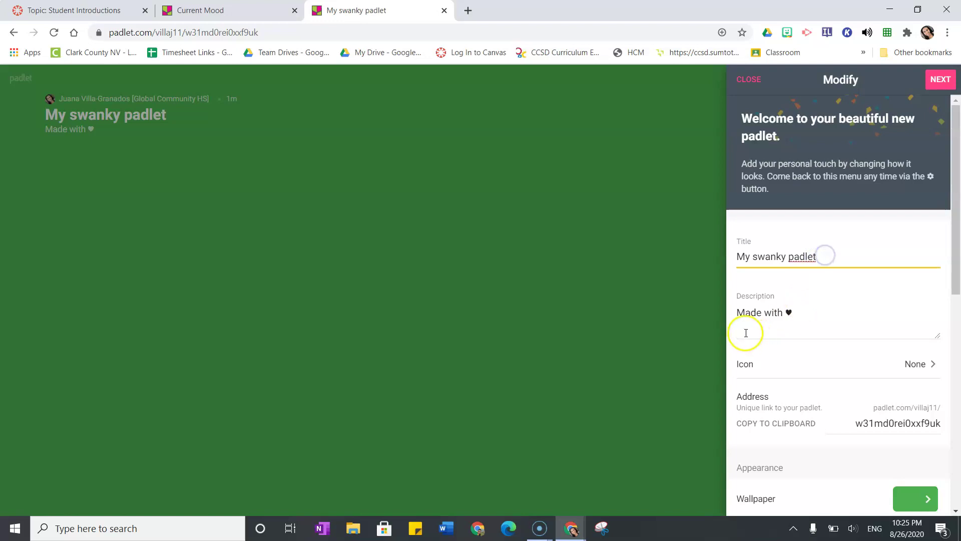
pyautogui.moveTo(745, 313); pyautogui.dragTo(792, 314)
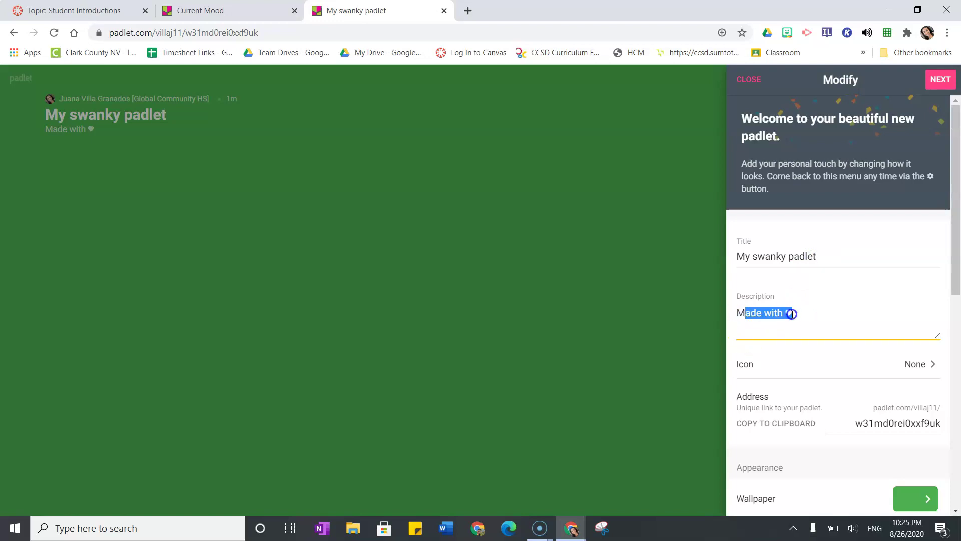
pyautogui.click(837, 363)
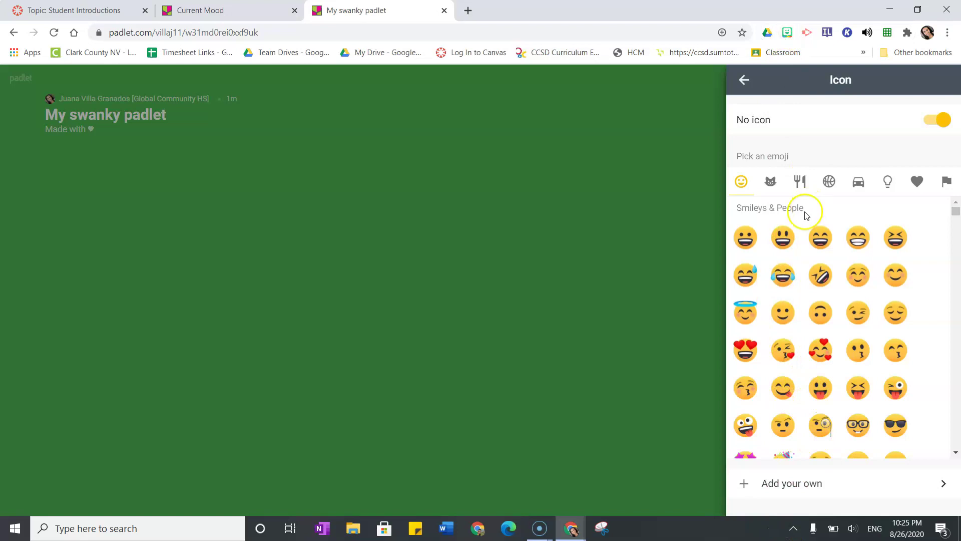
pyautogui.scroll(-5, 837, 300)
pyautogui.scroll(5, 839, 302)
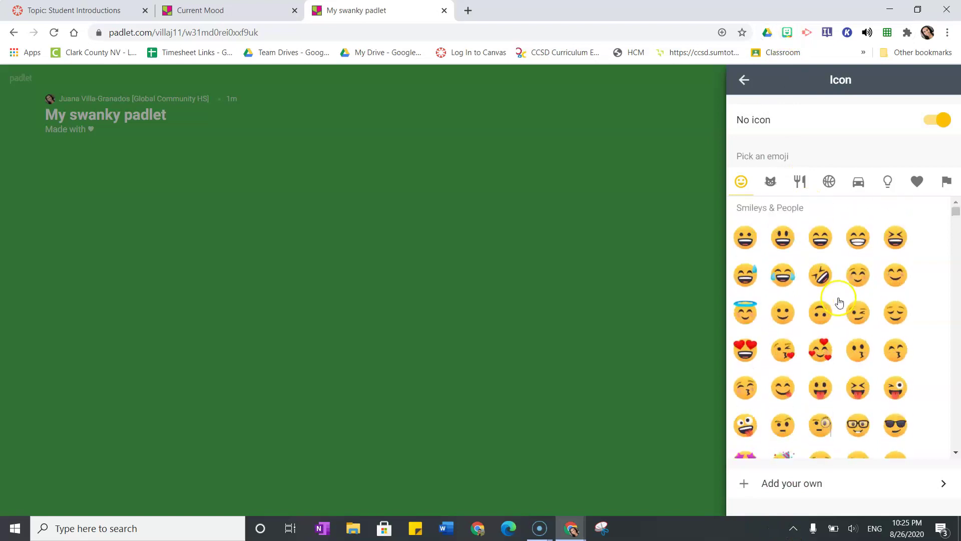
pyautogui.click(745, 238)
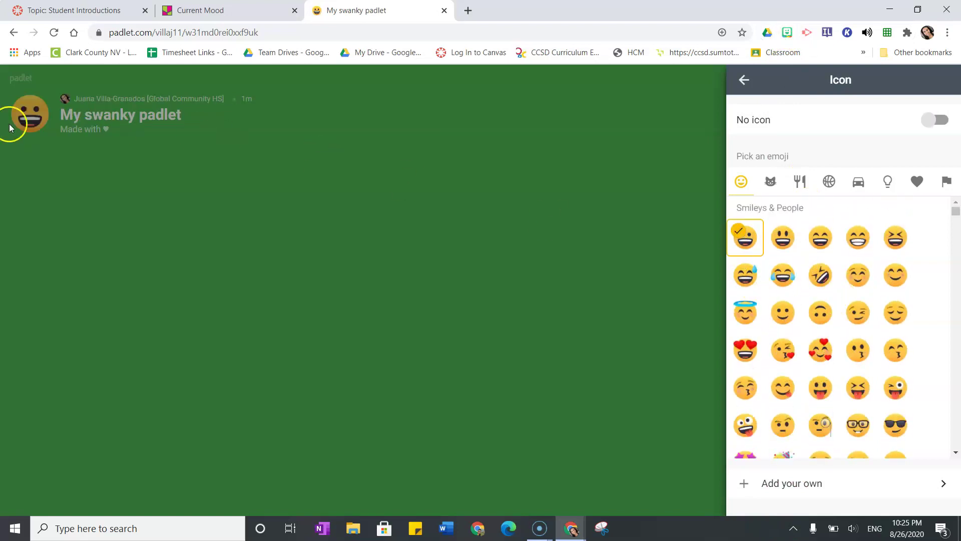
pyautogui.scroll(-4, 824, 277)
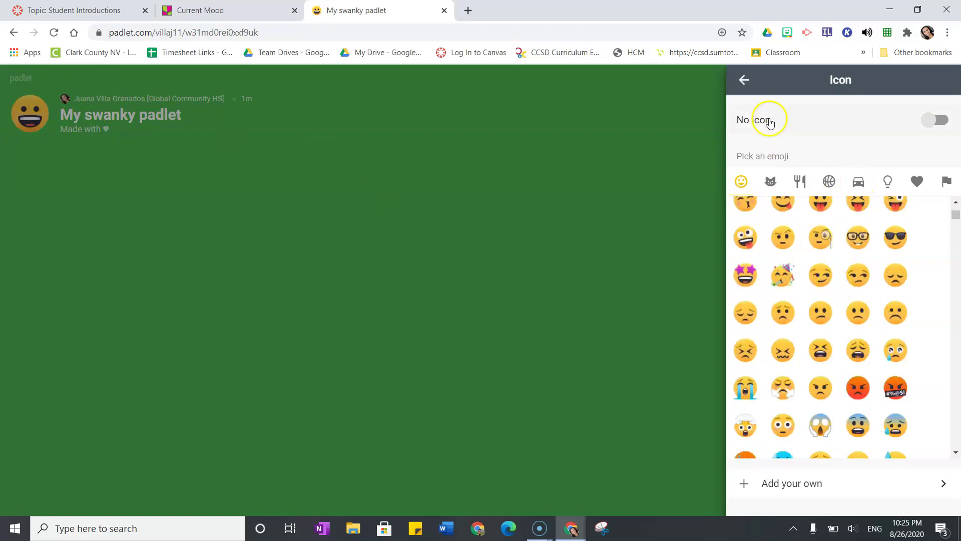
pyautogui.click(744, 80)
pyautogui.scroll(-1, 841, 329)
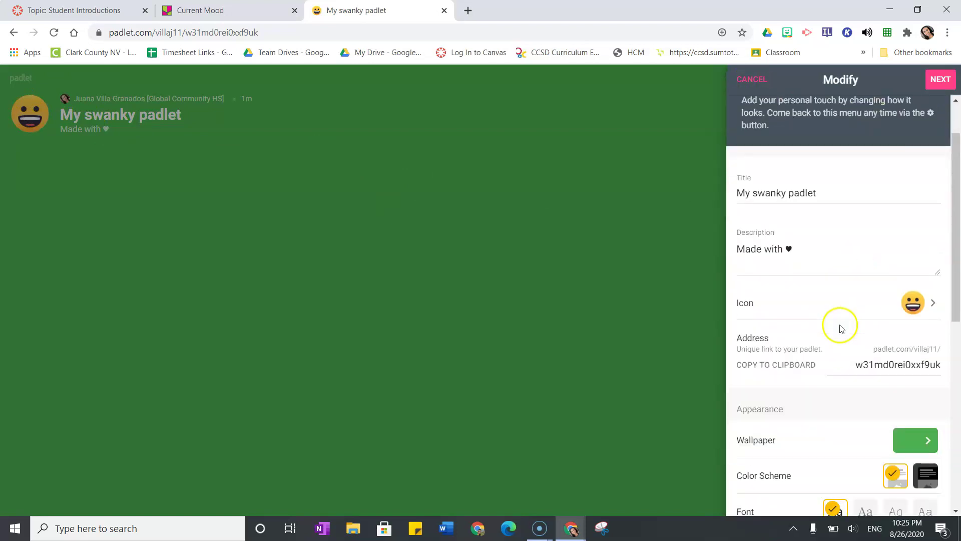
pyautogui.scroll(-2, 840, 329)
# Apply the Camo wallpaper from Textures and Patterns, then return to Modify.
pyautogui.click(923, 313)
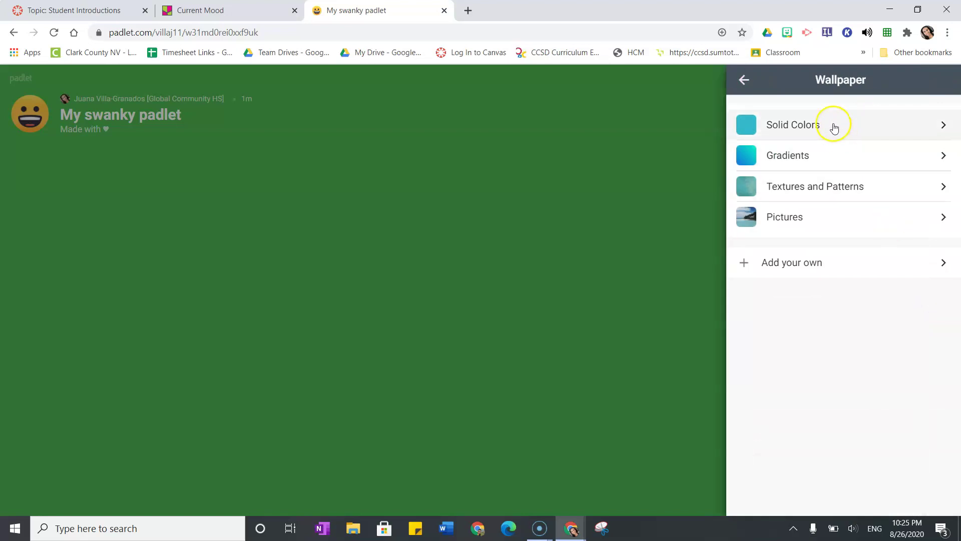
pyautogui.click(801, 193)
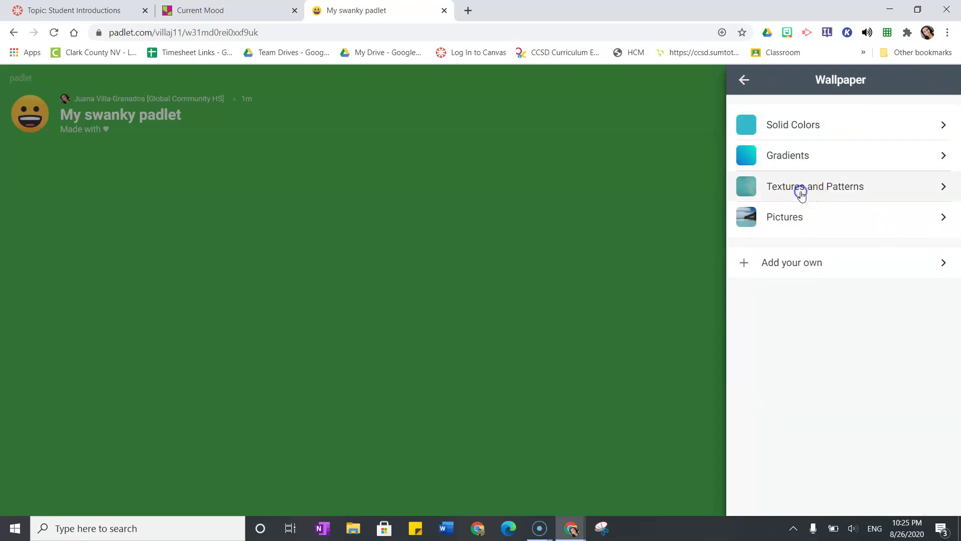
pyautogui.scroll(-8, 794, 415)
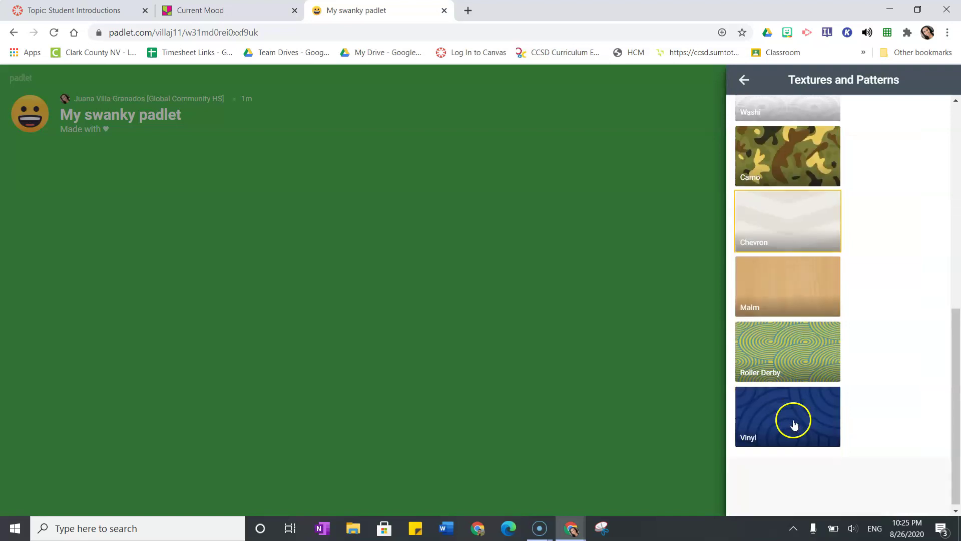
pyautogui.click(772, 163)
pyautogui.click(744, 80)
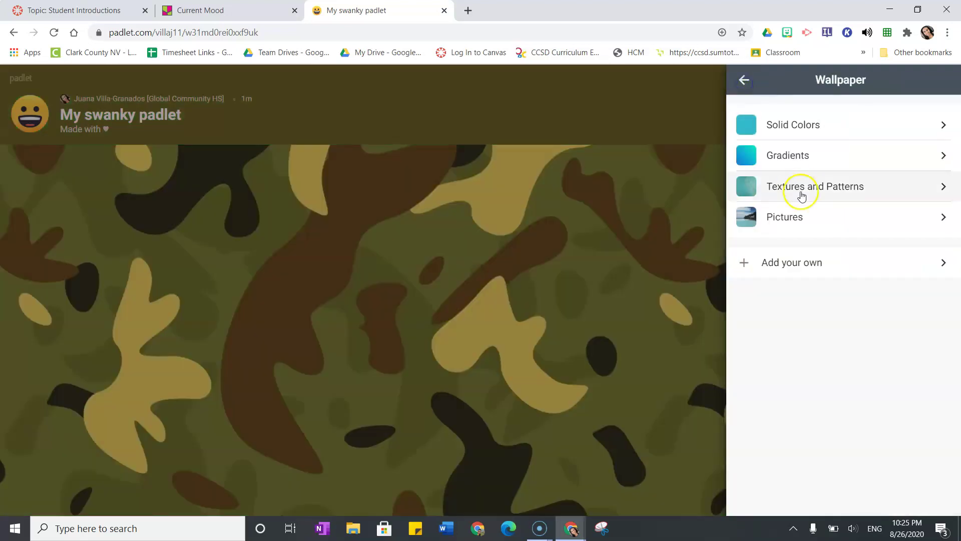
pyautogui.click(747, 81)
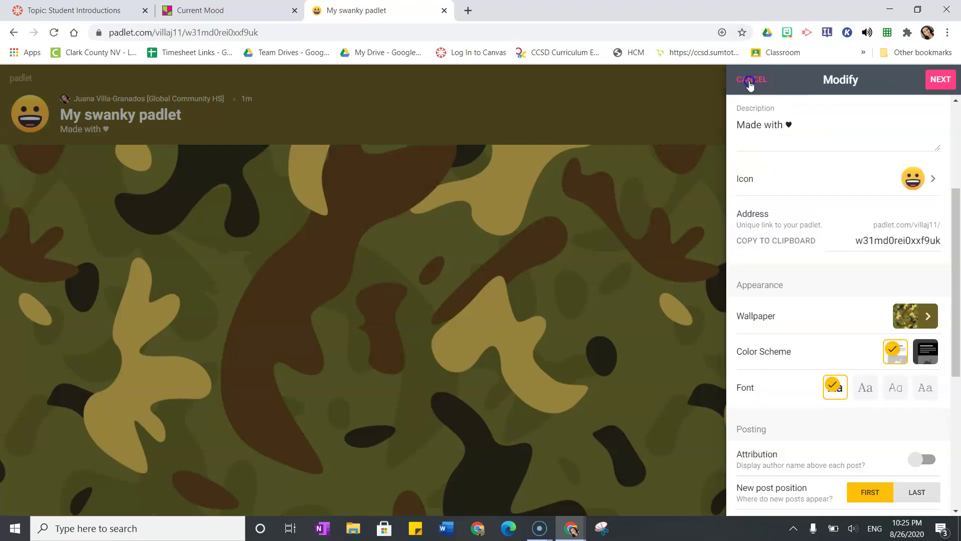
# Switch on Attribution so author names show above posts, with Comments off.
pyautogui.scroll(-5, 804, 354)
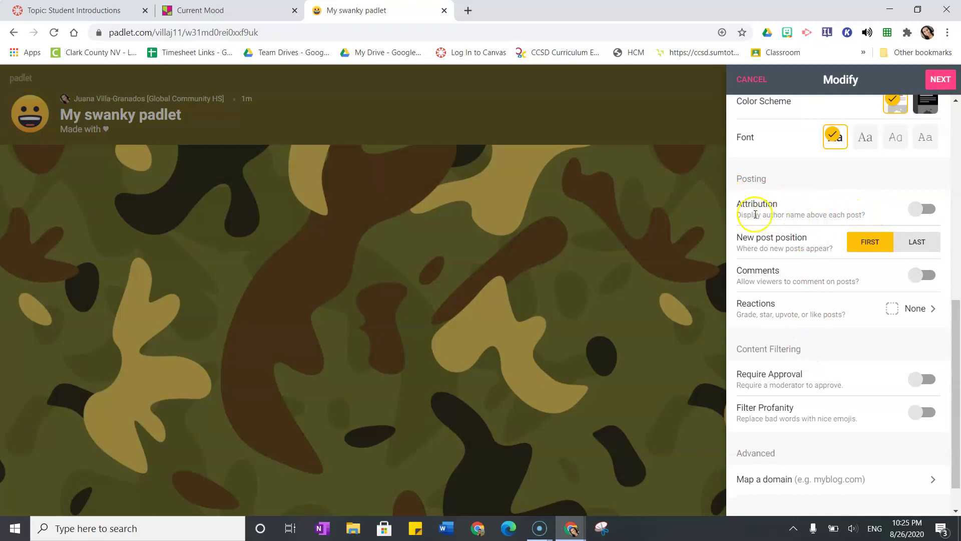
pyautogui.click(922, 213)
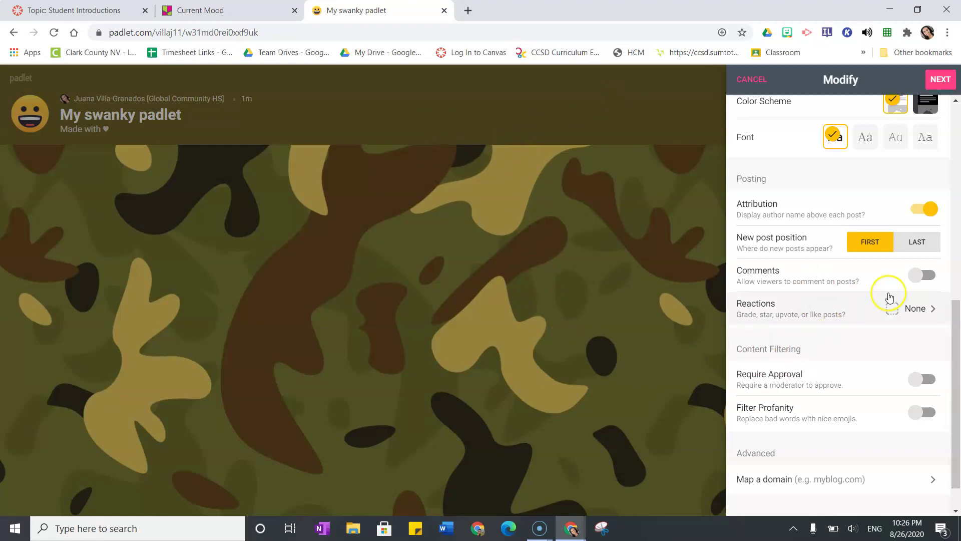
pyautogui.click(926, 275)
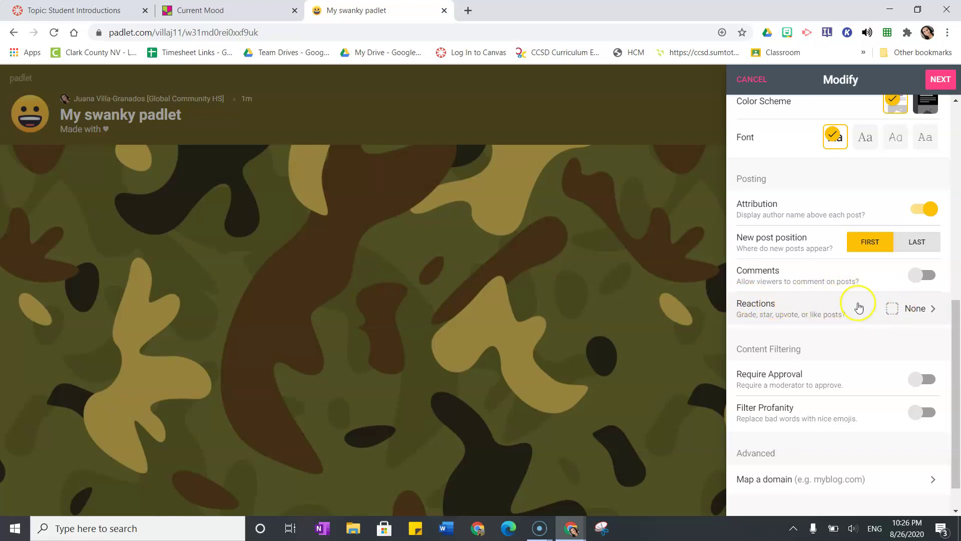
# Leave post Reactions at None and switch on the Filter Profanity toggle.
pyautogui.click(896, 309)
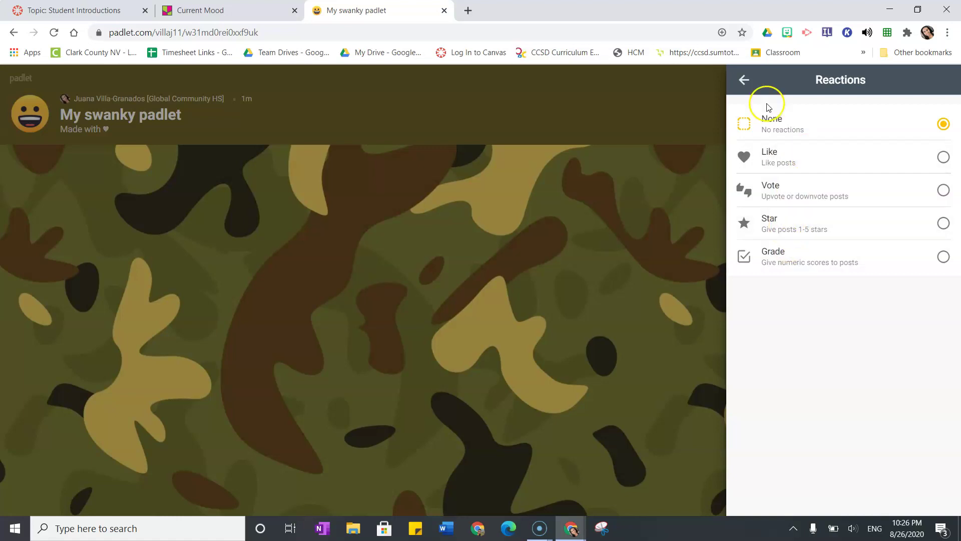
pyautogui.click(744, 80)
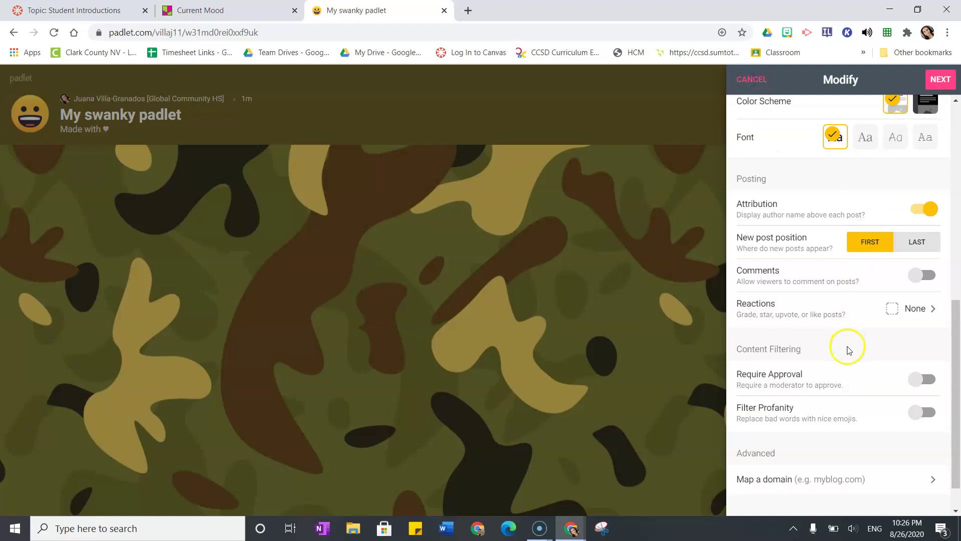
pyautogui.scroll(-1, 847, 348)
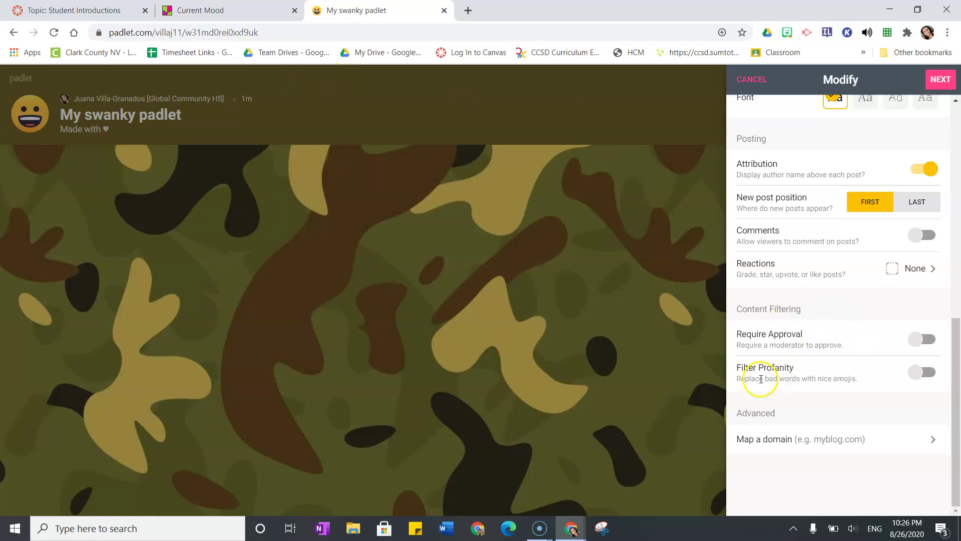
pyautogui.click(917, 380)
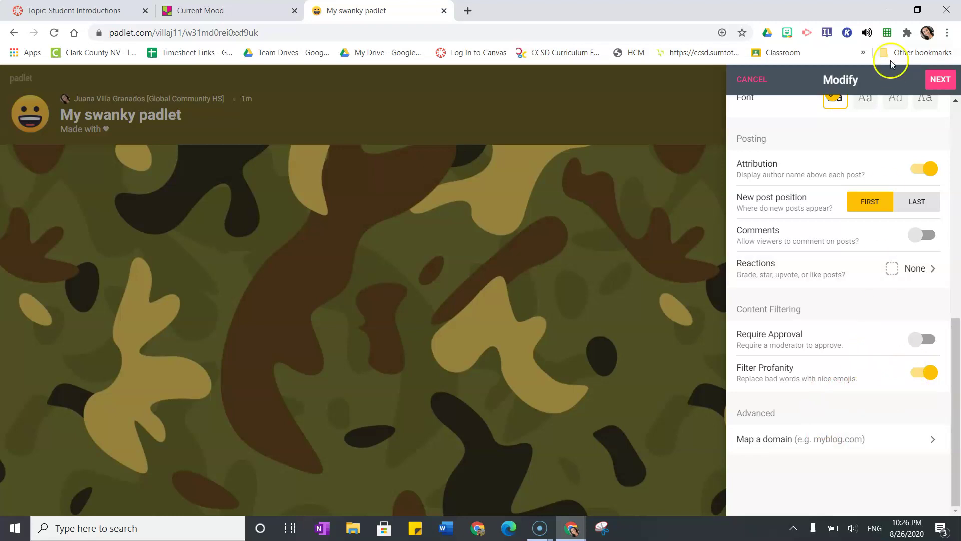
# Complete the padlet setup and bring up the Share panel showing Secret privacy.
pyautogui.click(934, 83)
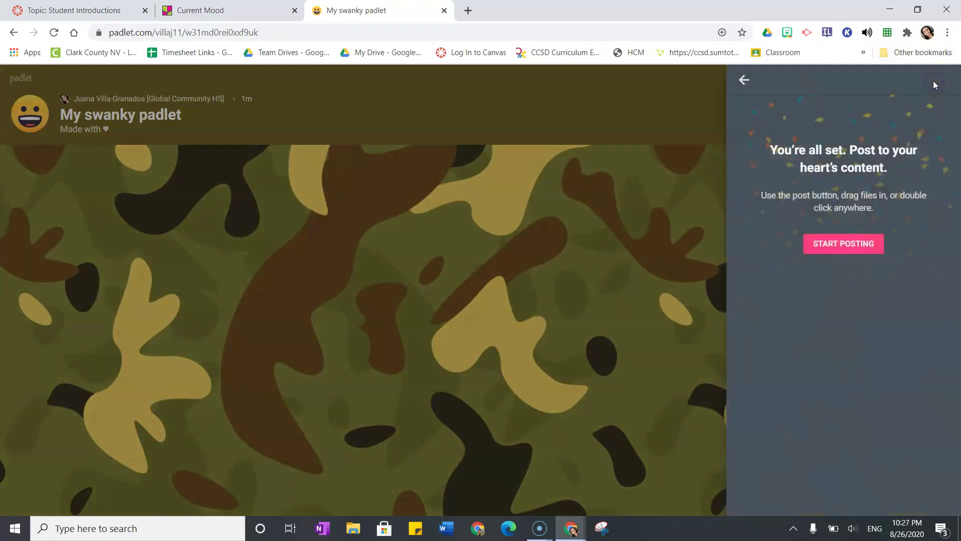
pyautogui.click(837, 243)
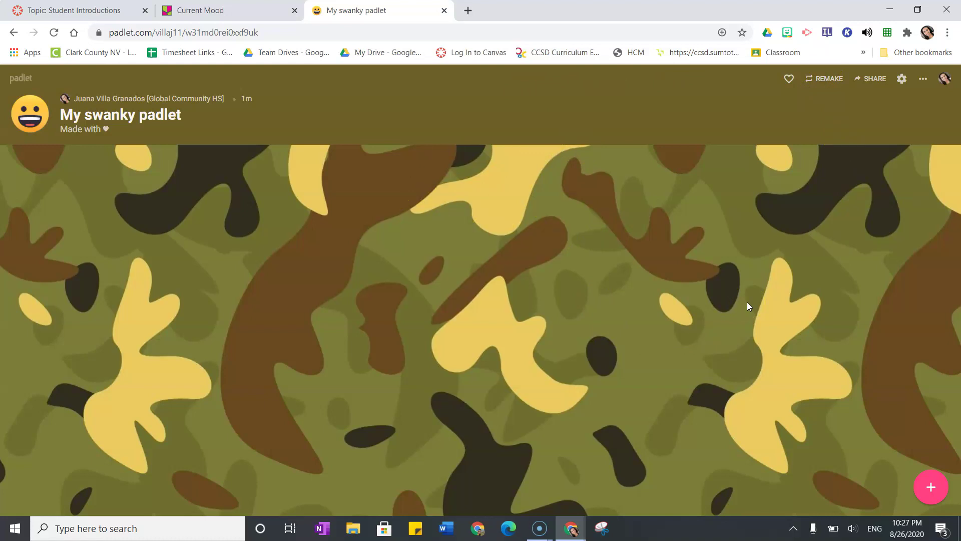
pyautogui.click(867, 79)
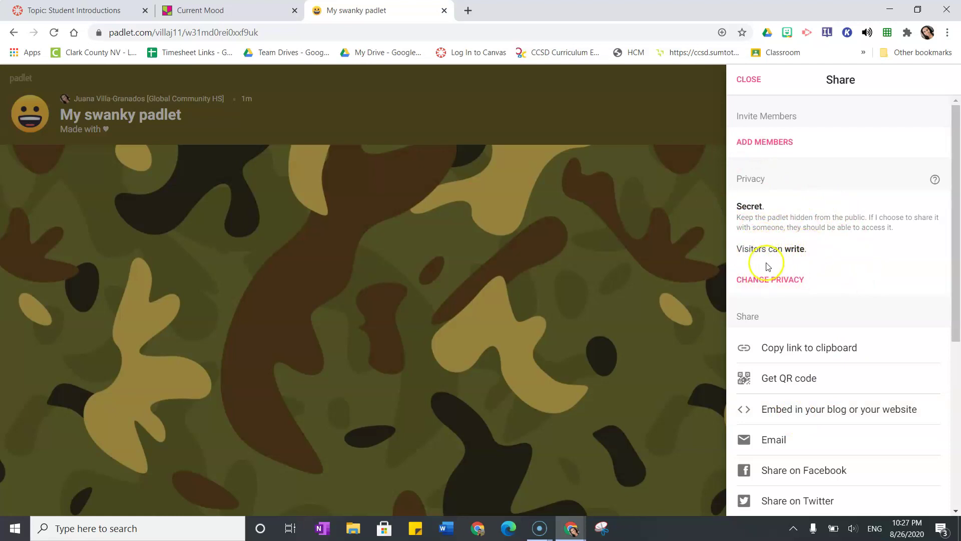
# Keep privacy Secret with visitor permission set to Can write, then close sharing.
pyautogui.click(777, 280)
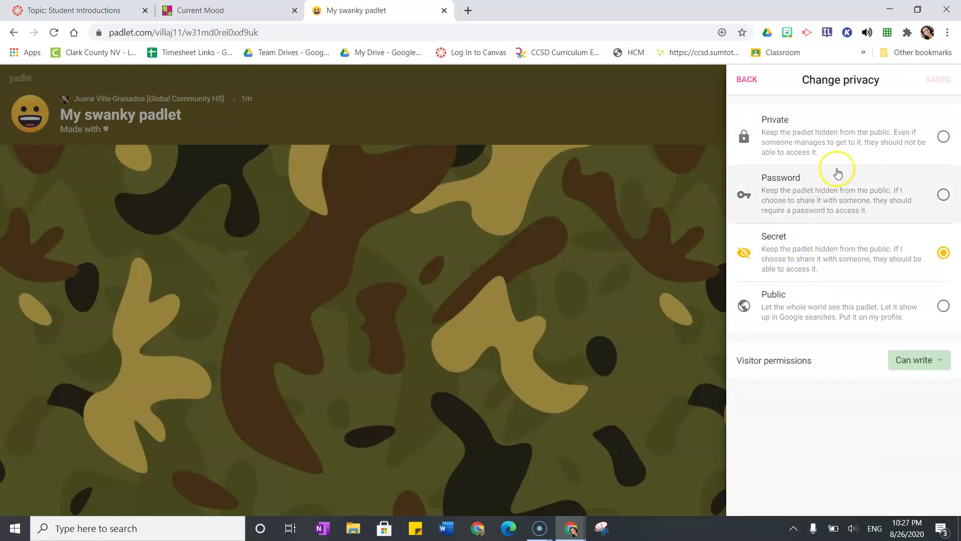
pyautogui.click(902, 361)
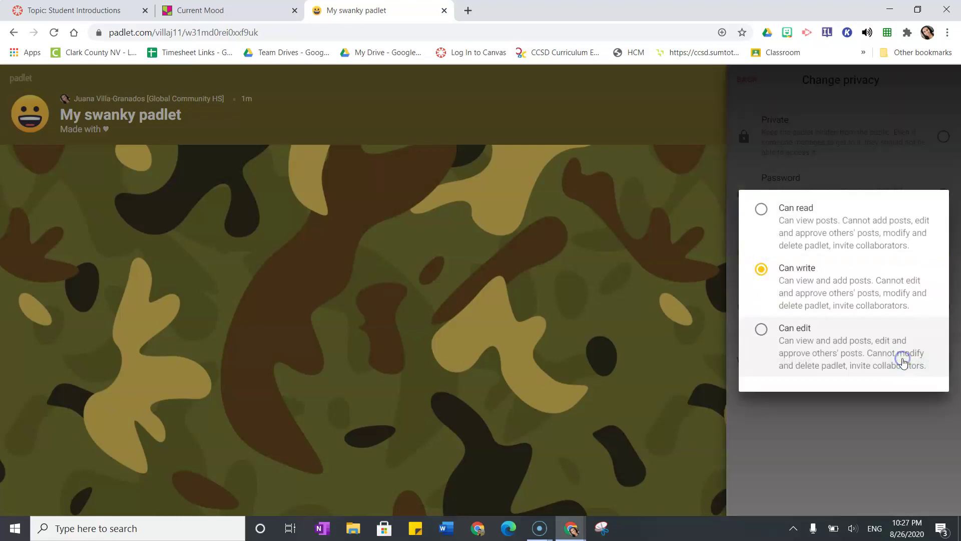
pyautogui.click(842, 227)
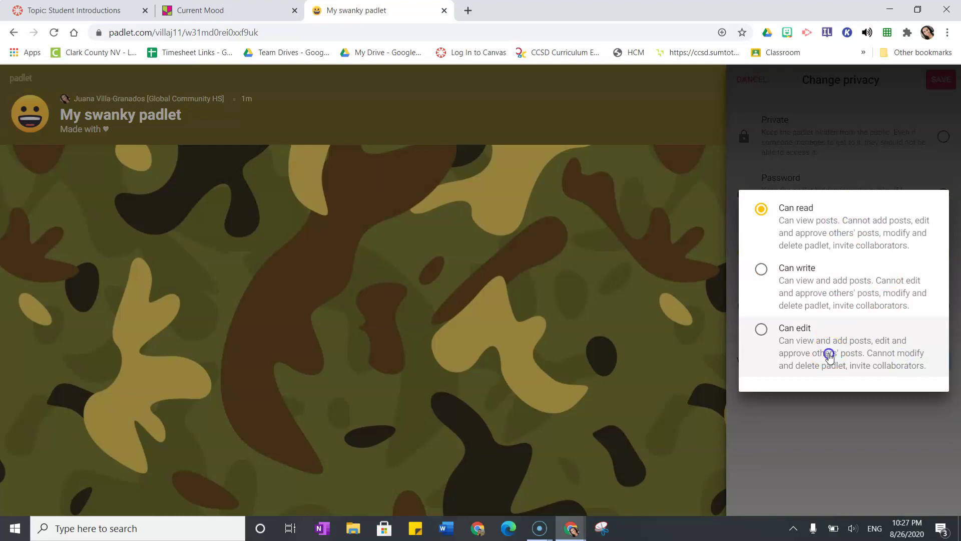
pyautogui.click(800, 287)
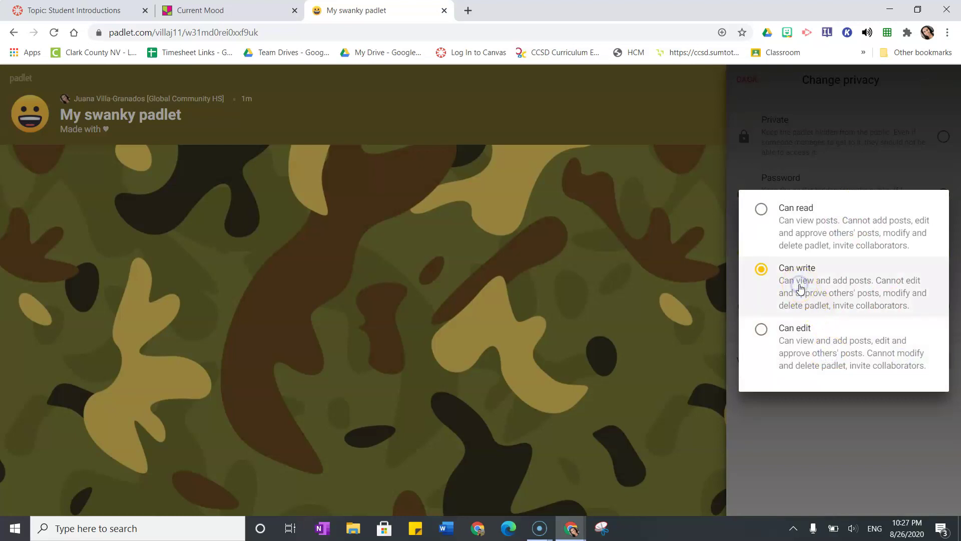
pyautogui.click(794, 458)
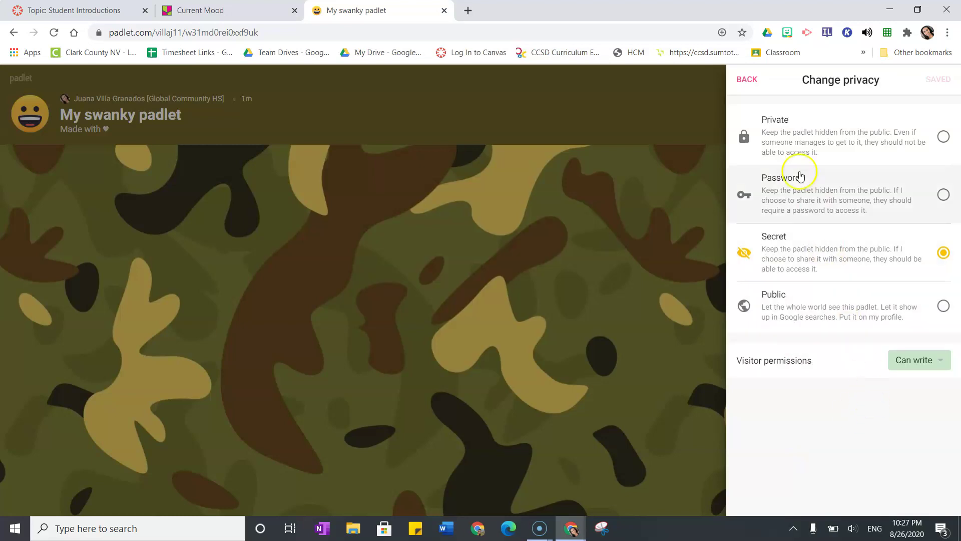
pyautogui.click(747, 80)
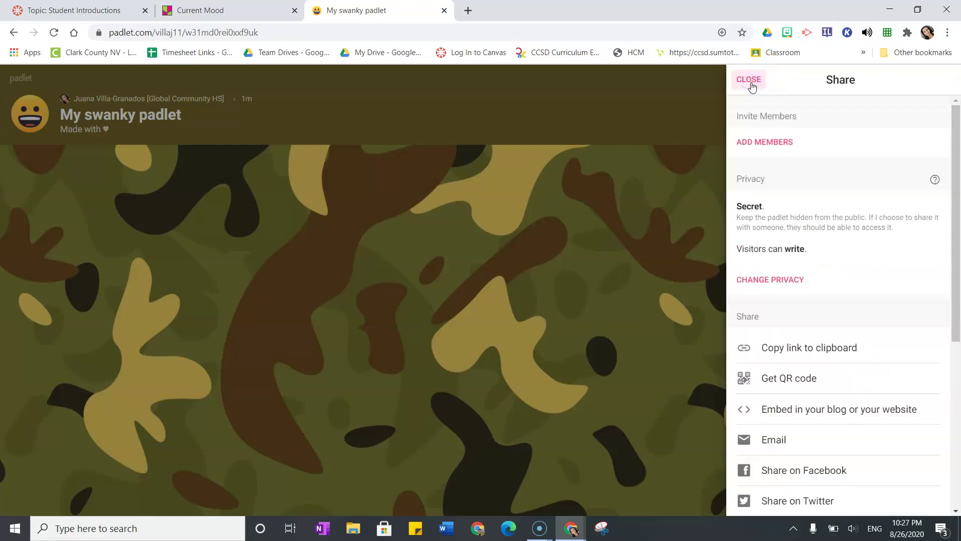
pyautogui.click(749, 80)
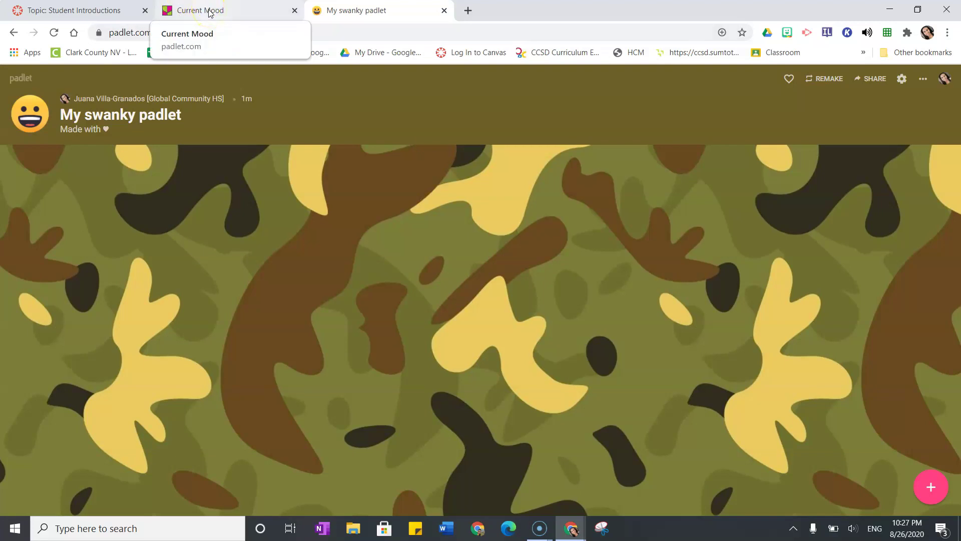
# Switch to the Current Mood padlet tab and scroll through its mood GIF posts.
pyautogui.click(224, 18)
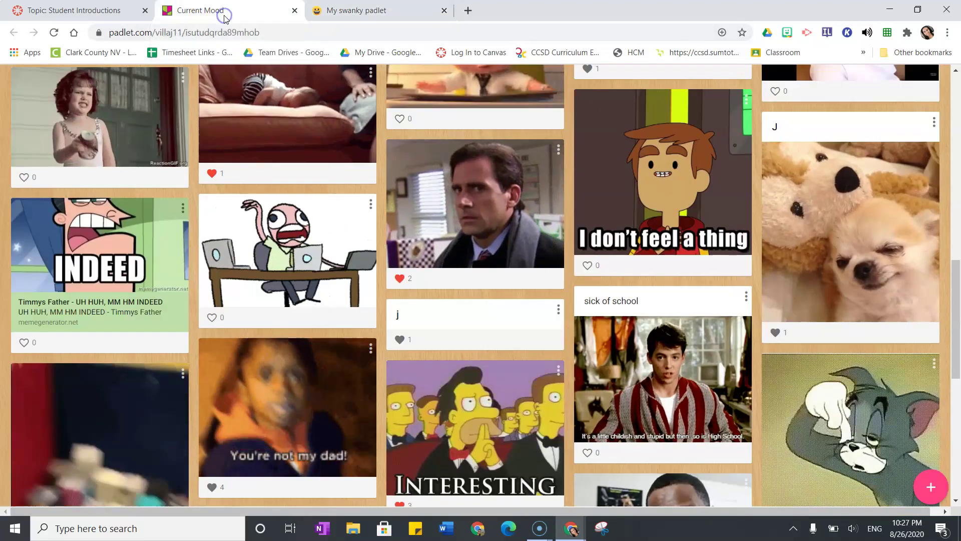
pyautogui.scroll(4, 319, 383)
pyautogui.scroll(10, 319, 383)
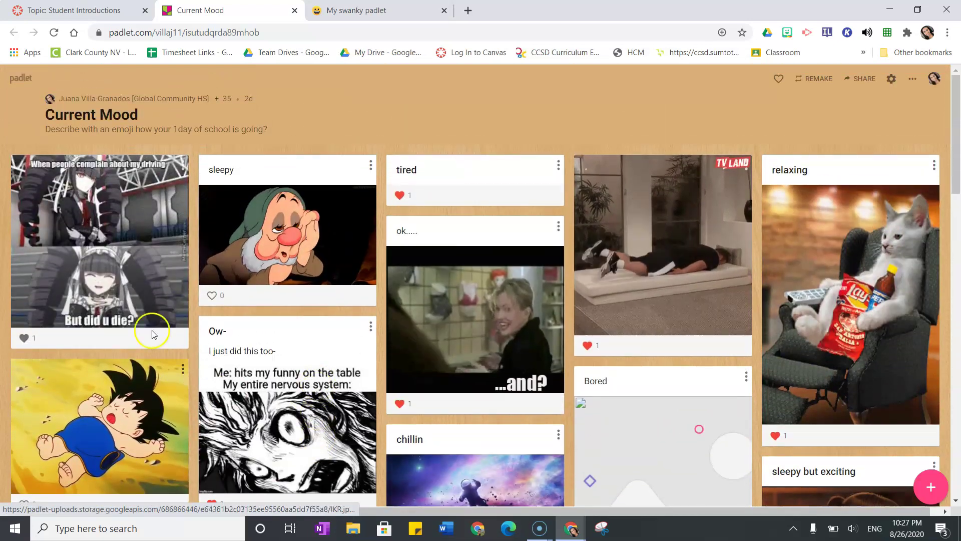
pyautogui.scroll(-1, 342, 338)
pyautogui.scroll(-4, 340, 338)
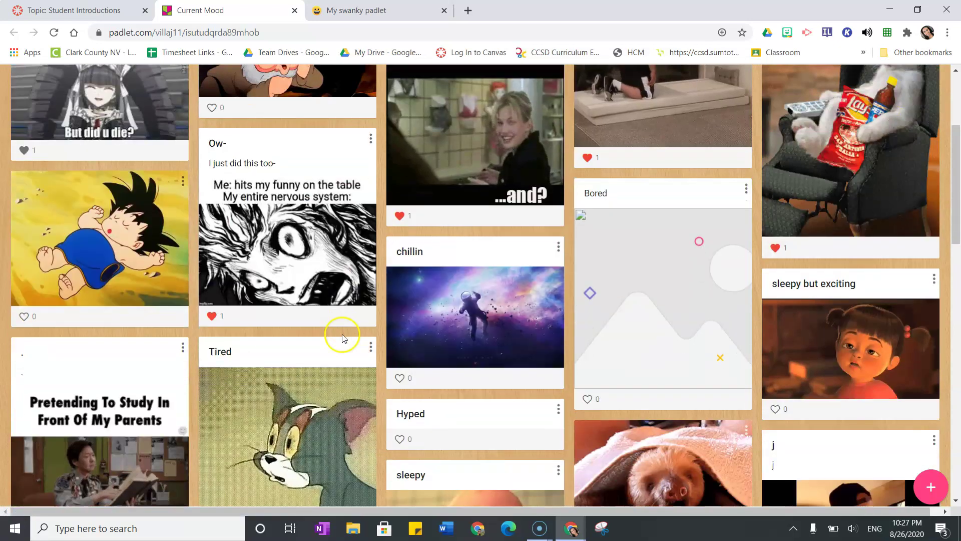
pyautogui.scroll(3, 316, 325)
pyautogui.scroll(2, 317, 328)
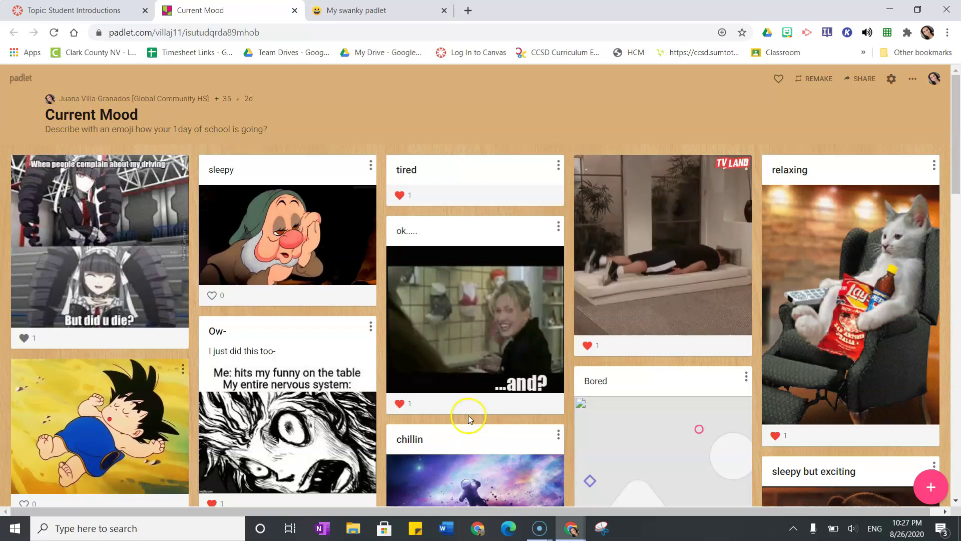
# Start a new post on the Current Mood wall, backing out of the file upload picker.
pyautogui.click(932, 488)
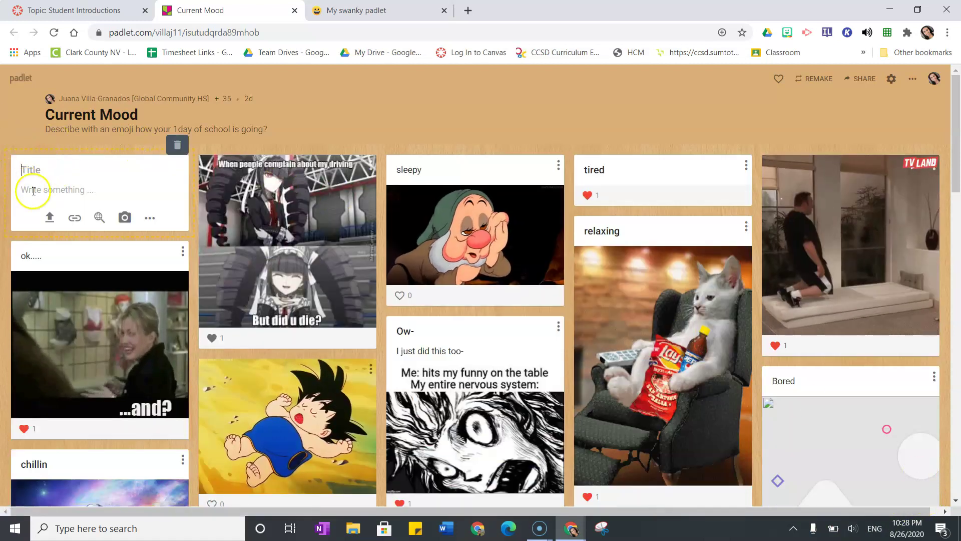
pyautogui.click(50, 215)
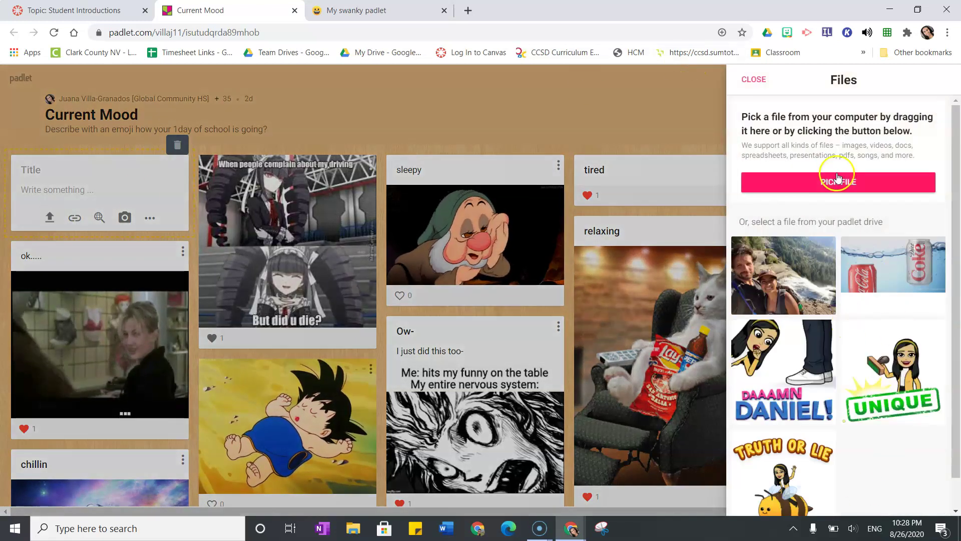
pyautogui.click(802, 181)
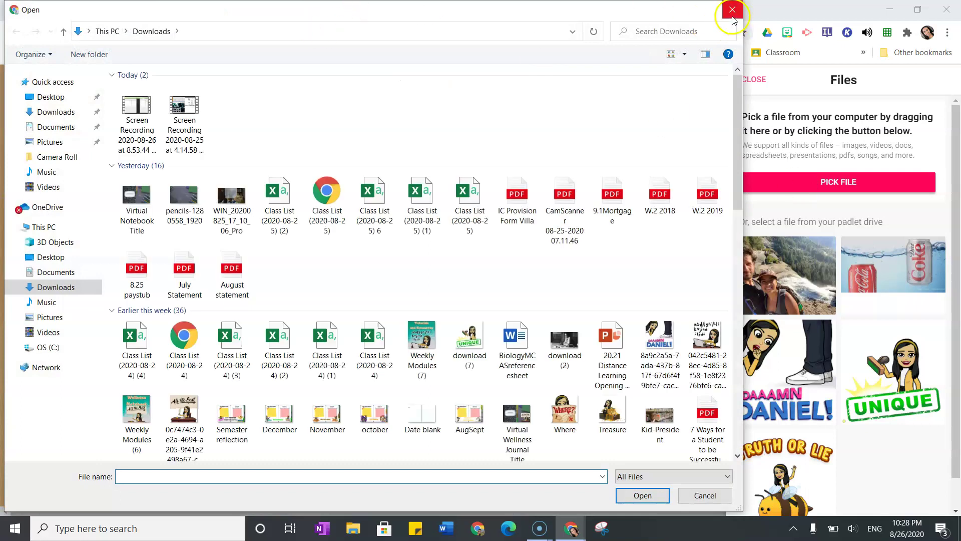
pyautogui.click(732, 11)
pyautogui.click(578, 128)
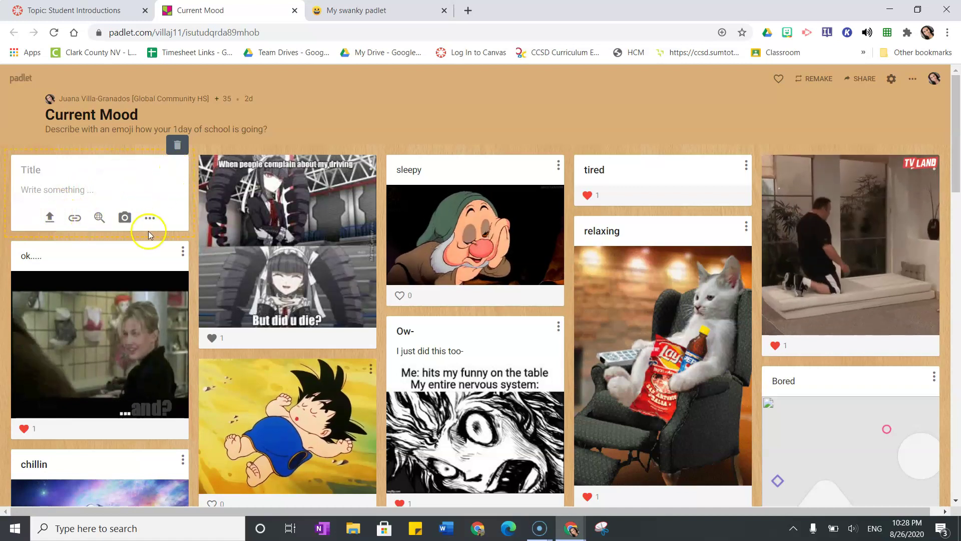
# Grant camera access for the post's Photo booth, then close it without taking a photo.
pyautogui.click(125, 219)
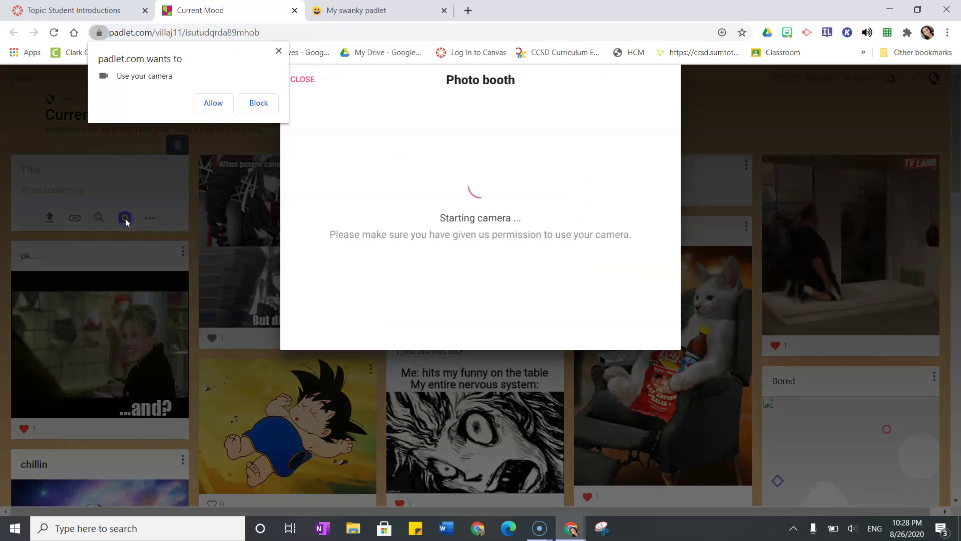
pyautogui.click(214, 102)
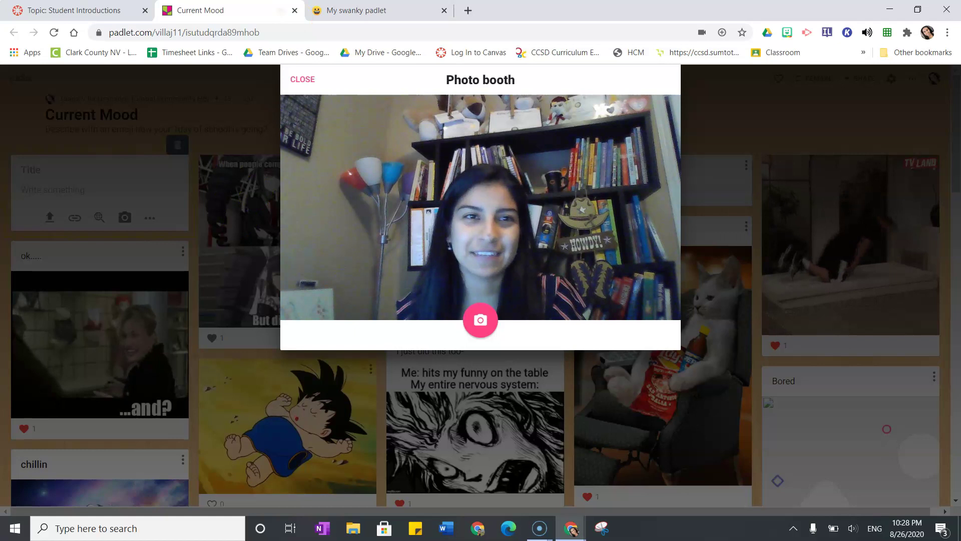
pyautogui.click(302, 81)
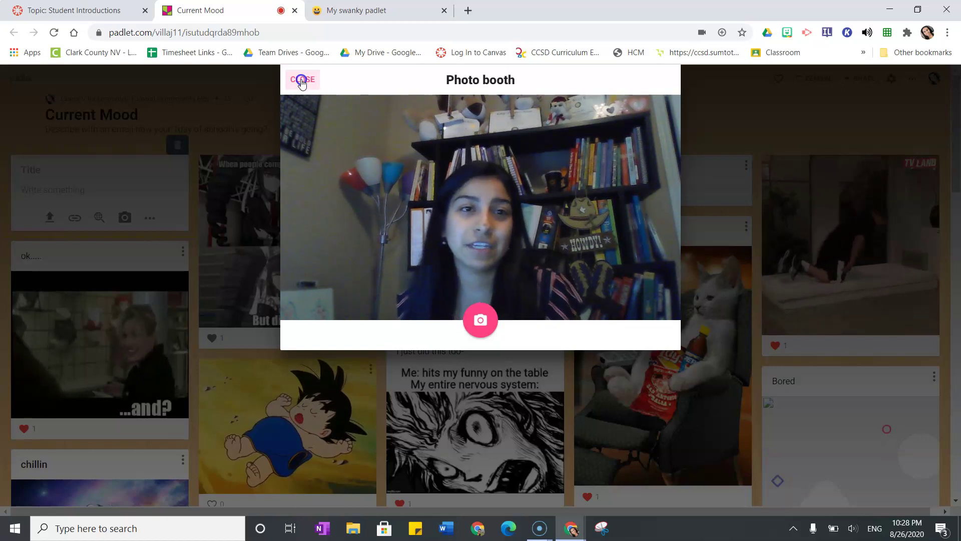
pyautogui.click(301, 80)
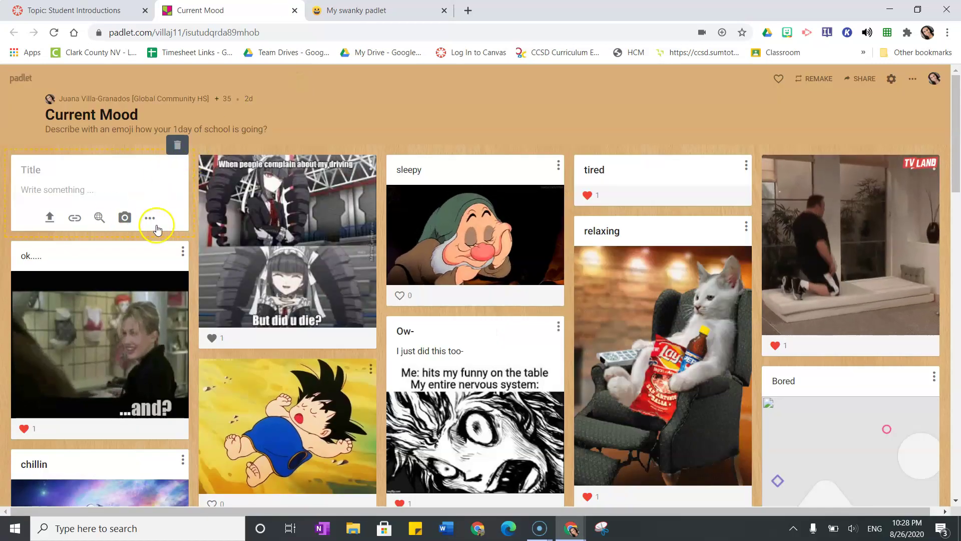
# Try the media search, close it, then show all attachment types (Upload, Link, Google, Draw, etc.).
pyautogui.click(99, 220)
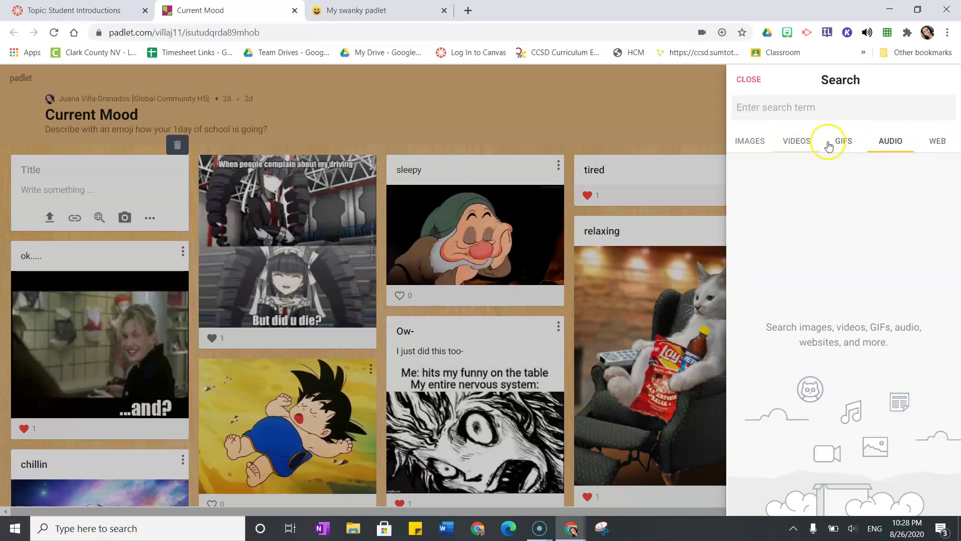
pyautogui.click(749, 81)
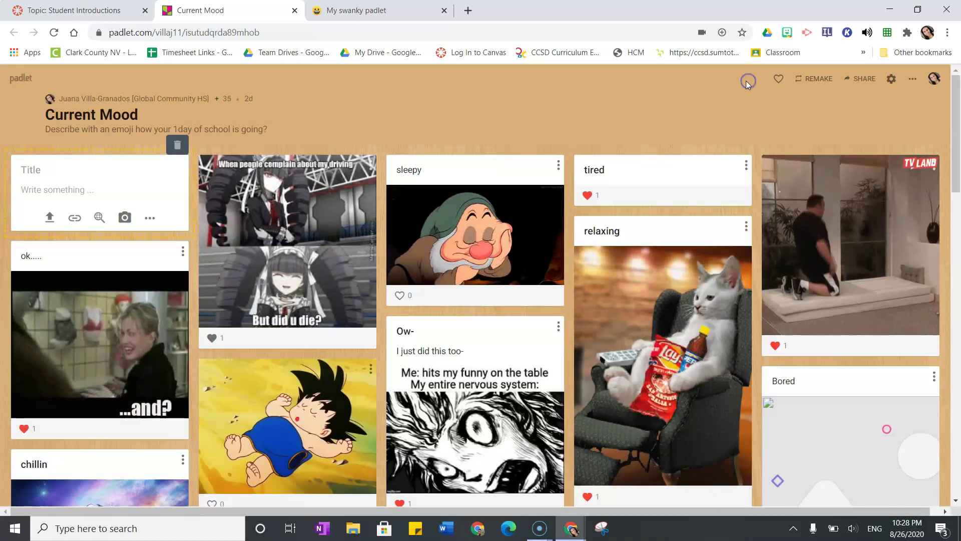
pyautogui.click(149, 218)
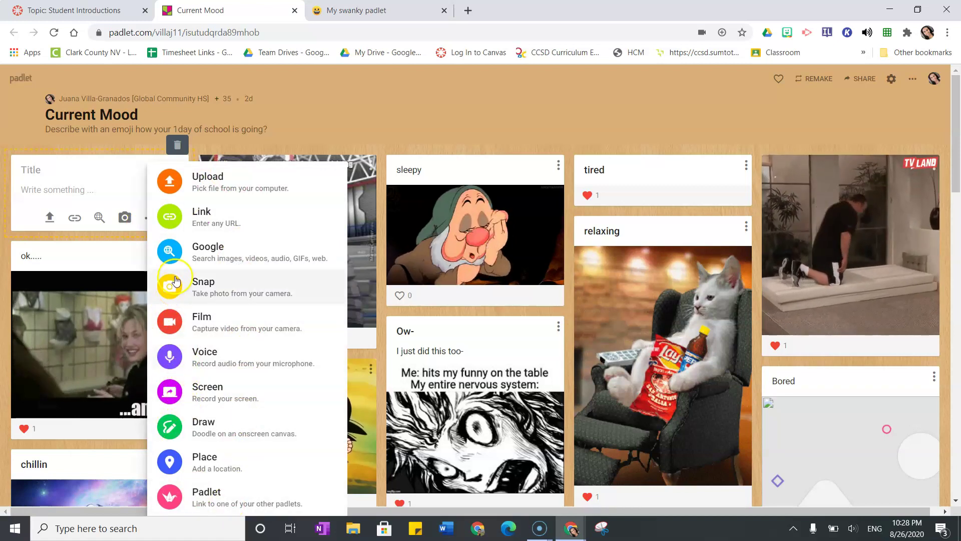
# Close the content-type list and go to the Student Introductions discussion in Canvas.
pyautogui.click(375, 131)
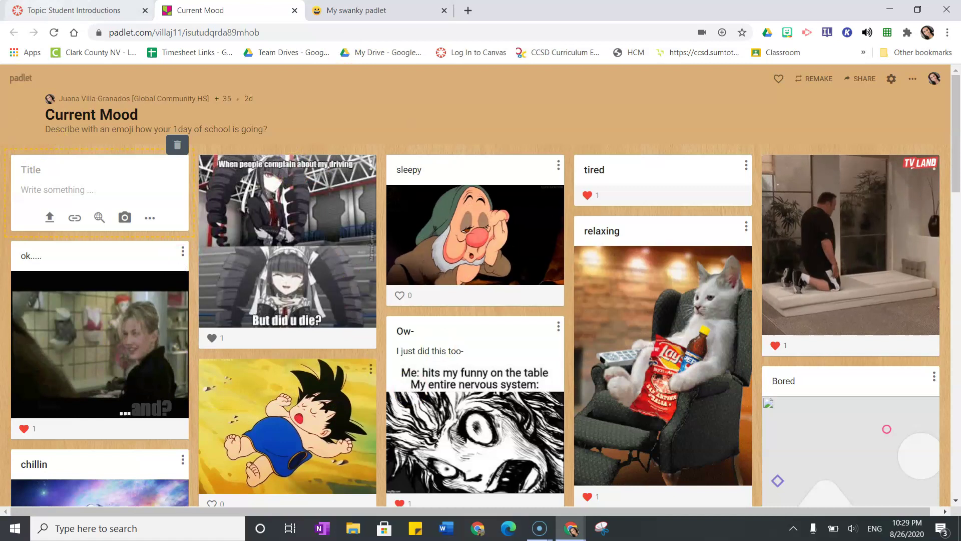
pyautogui.click(74, 11)
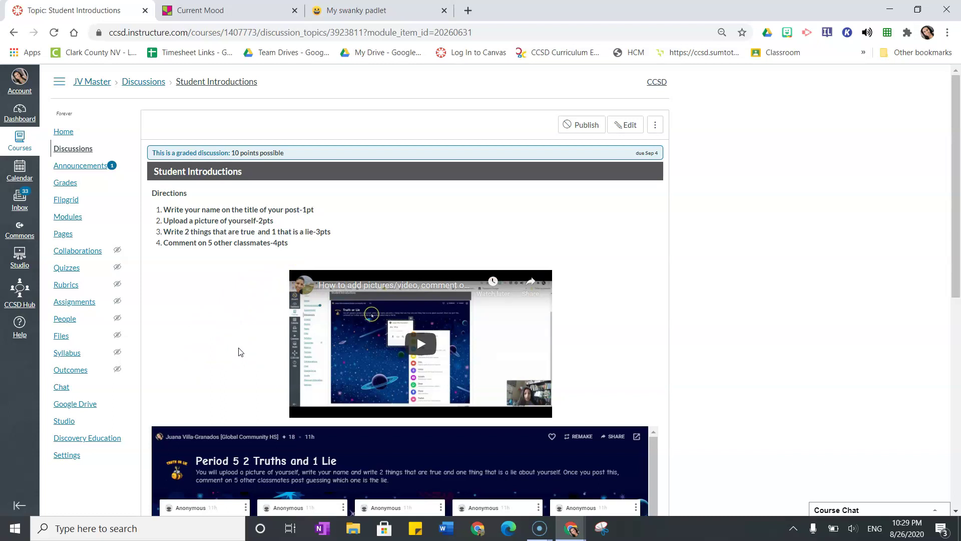
# Scroll down to view the embedded Period 5 2 Truths and 1 Lie padlet, then return to Current Mood.
pyautogui.scroll(-10, 239, 351)
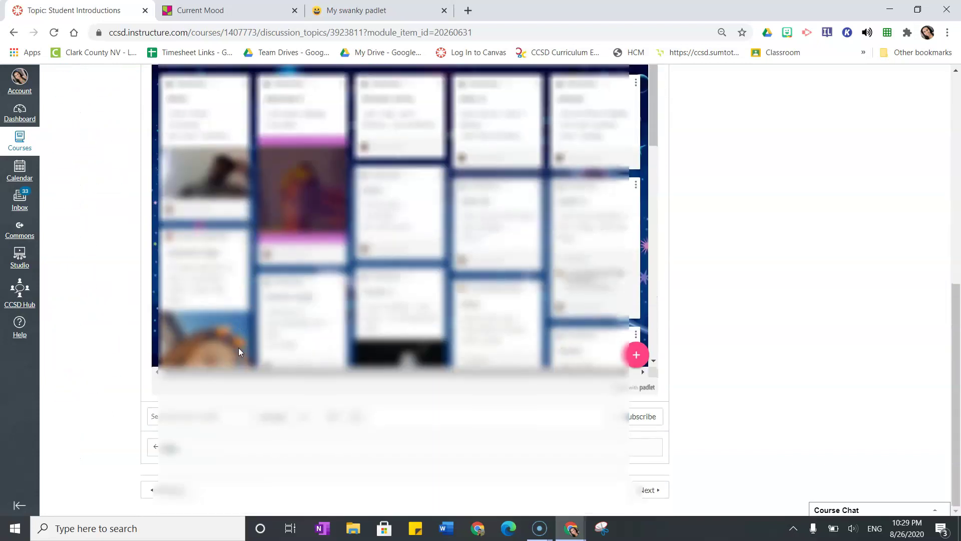
pyautogui.scroll(-5, 275, 150)
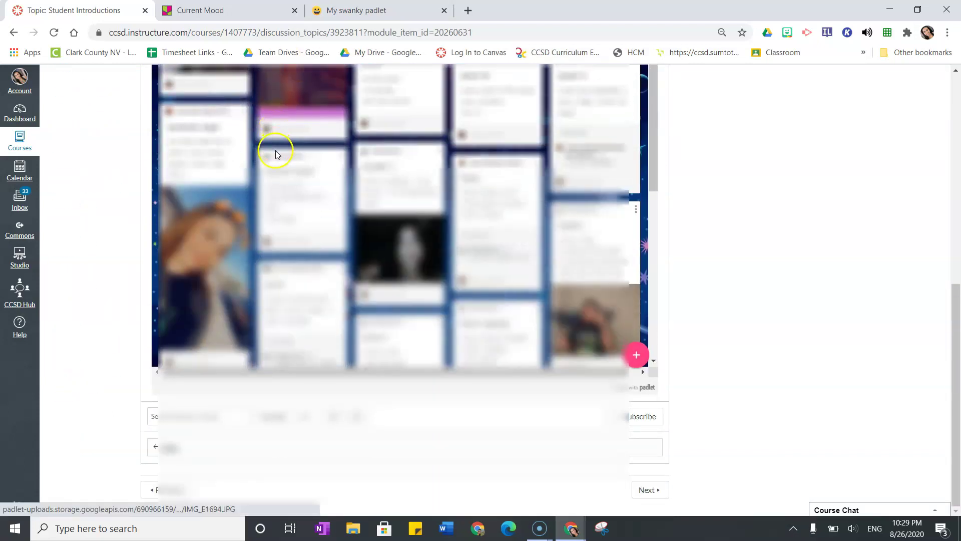
pyautogui.scroll(5, 272, 176)
pyautogui.scroll(2, 259, 193)
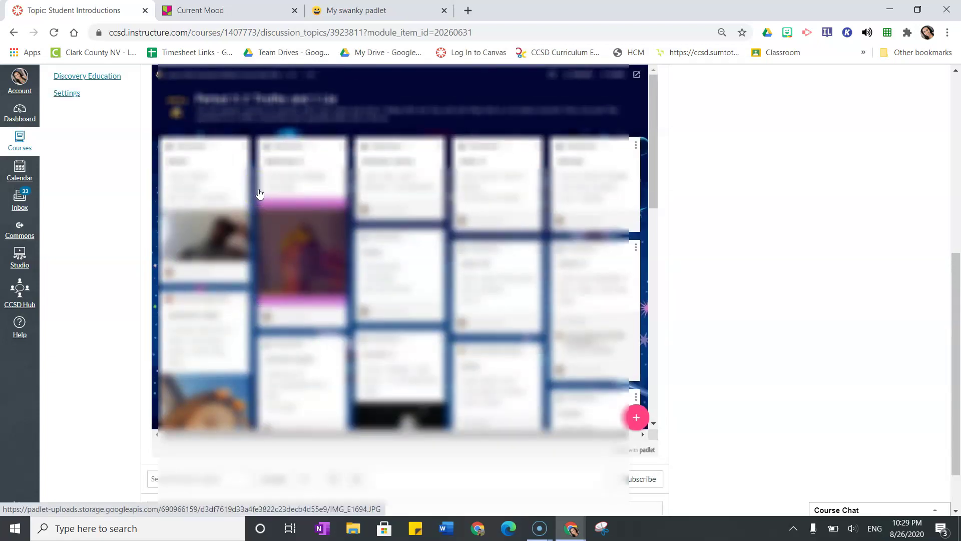
pyautogui.scroll(2, 259, 193)
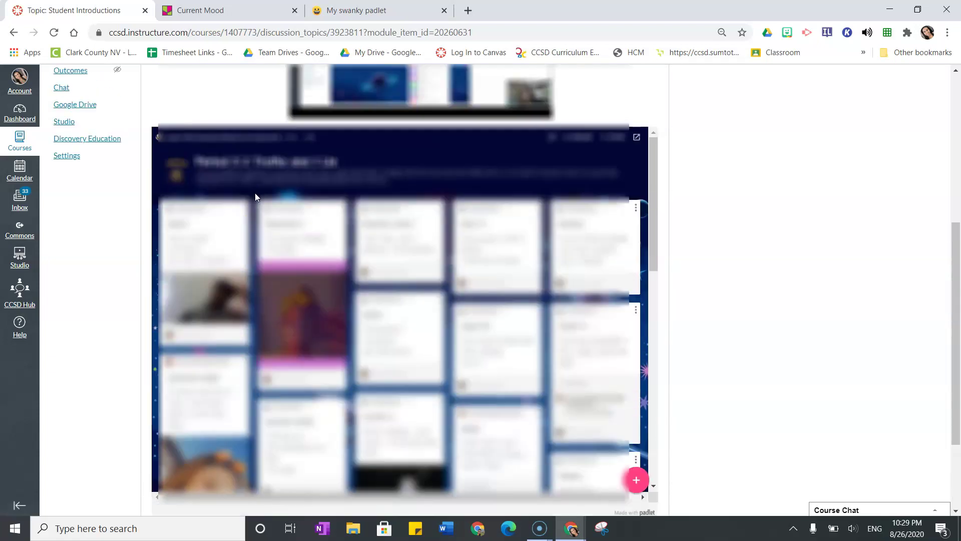
pyautogui.click(233, 12)
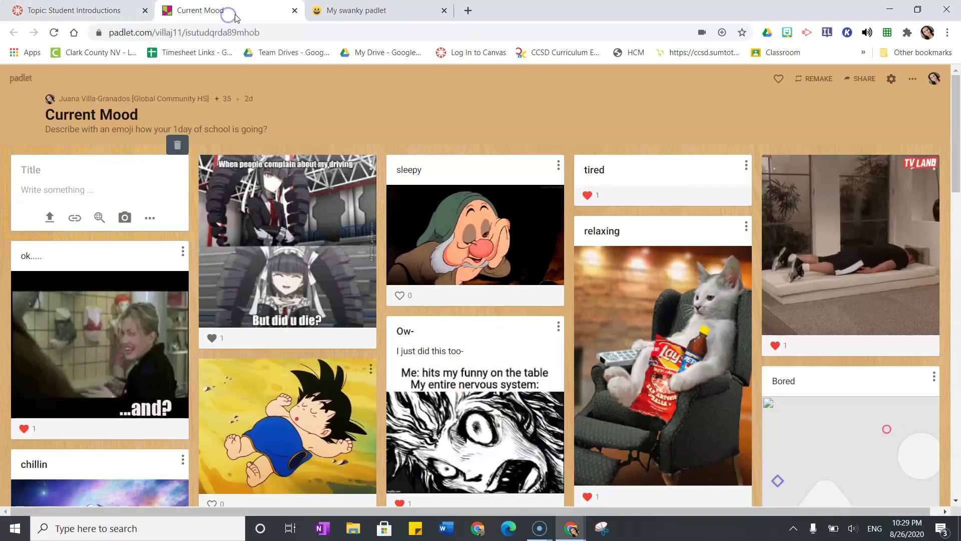
# Copy the Current Mood padlet's link from the Share panel, then close the panel.
pyautogui.click(860, 79)
pyautogui.click(796, 349)
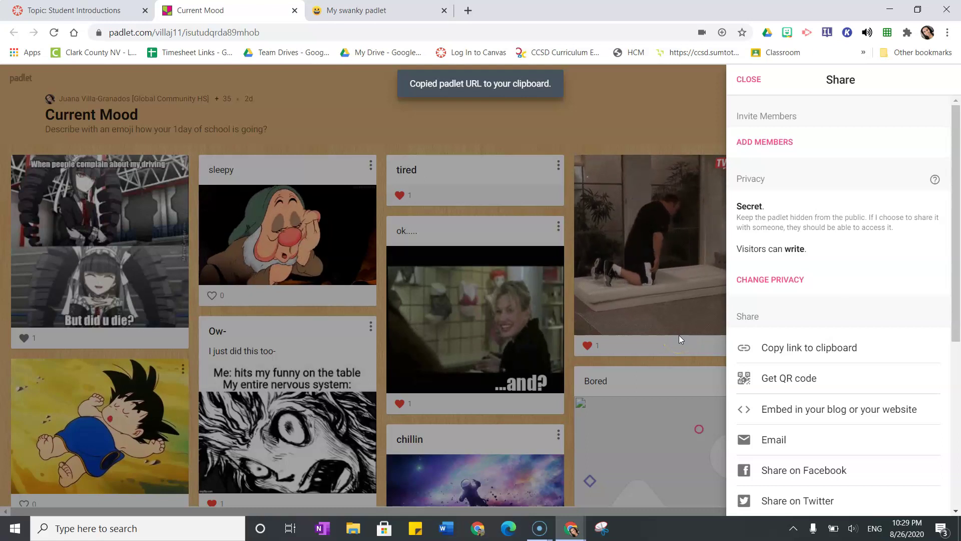
pyautogui.click(57, 15)
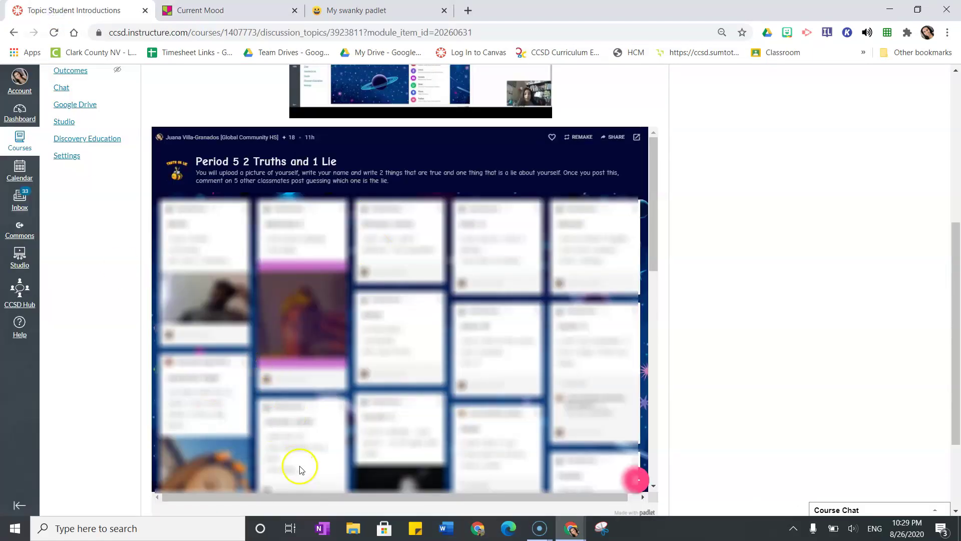
pyautogui.click(212, 11)
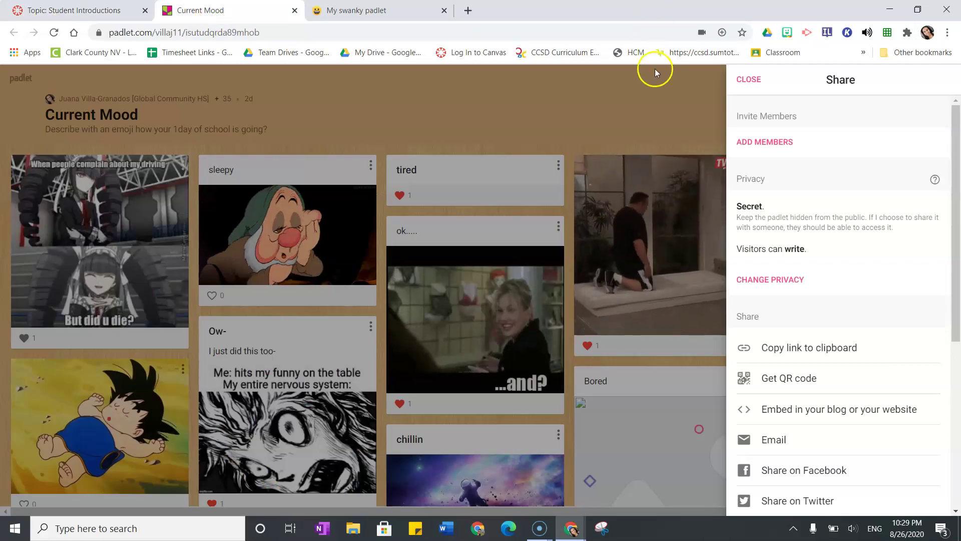
pyautogui.click(746, 79)
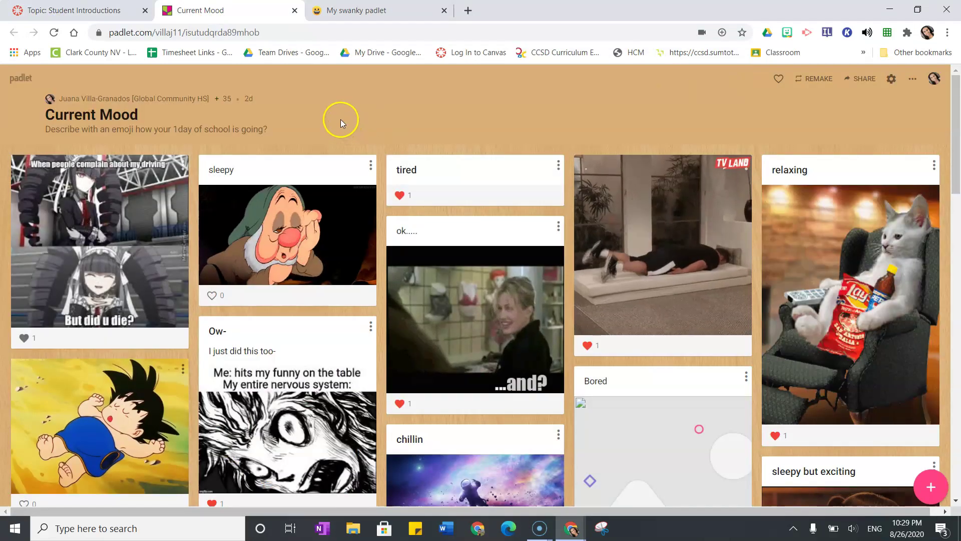